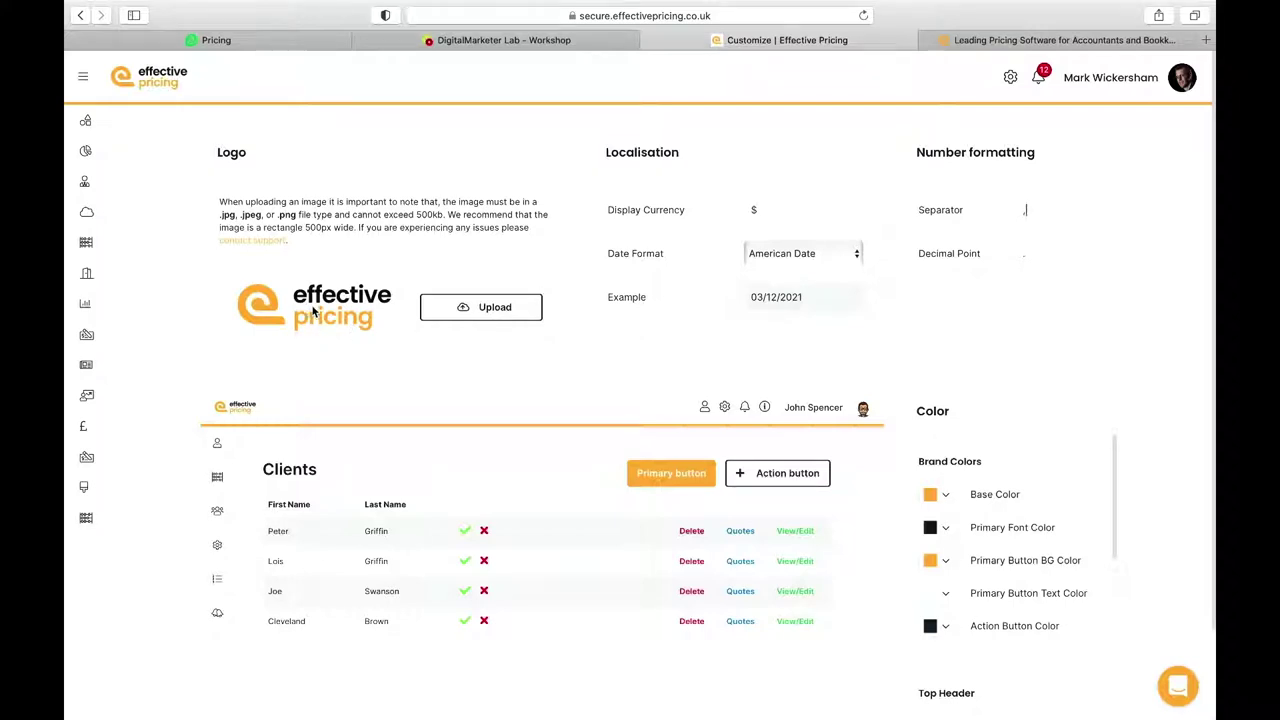
Step: Examine the theme page's logo, colour, currency, date format and number formatting settings
{"action": "scroll", "coordinate": [1020, 545], "scroll_direction": "down", "scroll_amount": 1}
{"action": "scroll", "coordinate": [1020, 545], "scroll_direction": "down", "scroll_amount": 5}
{"action": "scroll", "coordinate": [1020, 545], "scroll_direction": "up", "scroll_amount": 6}
{"action": "double_click", "coordinate": [736, 212]}
{"action": "left_click", "coordinate": [856, 257]}
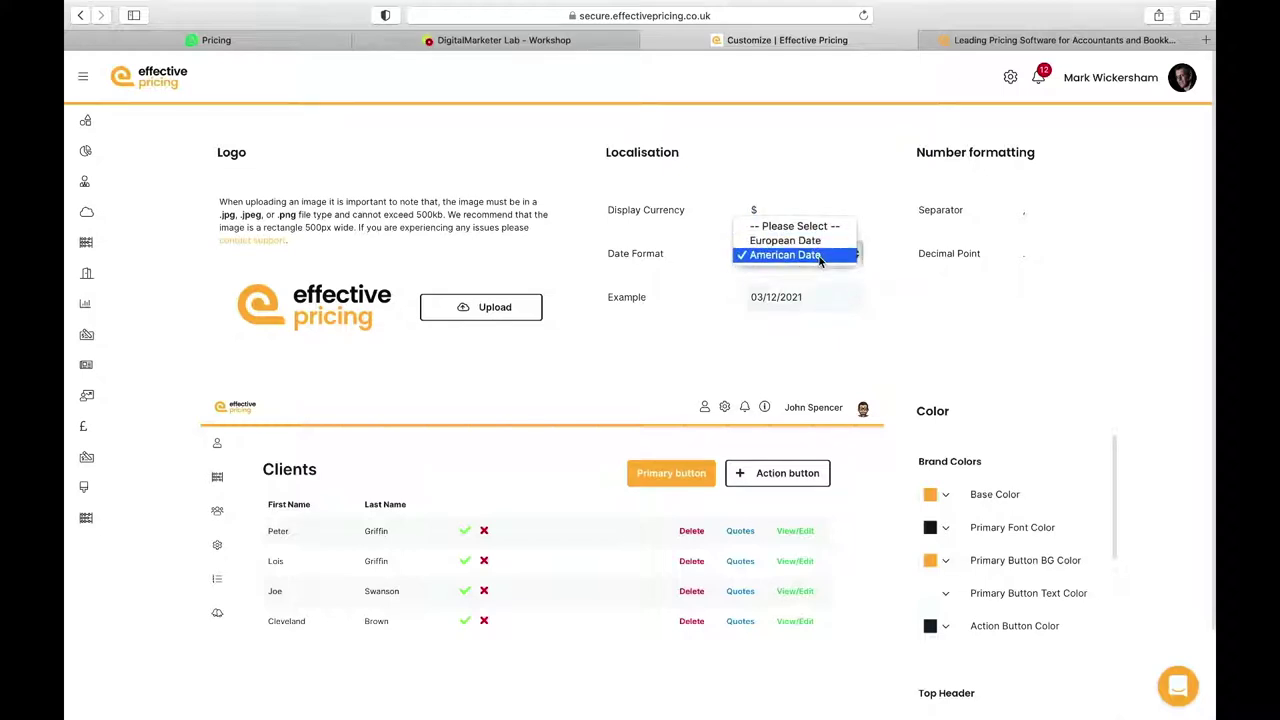
{"action": "left_click", "coordinate": [1033, 205]}
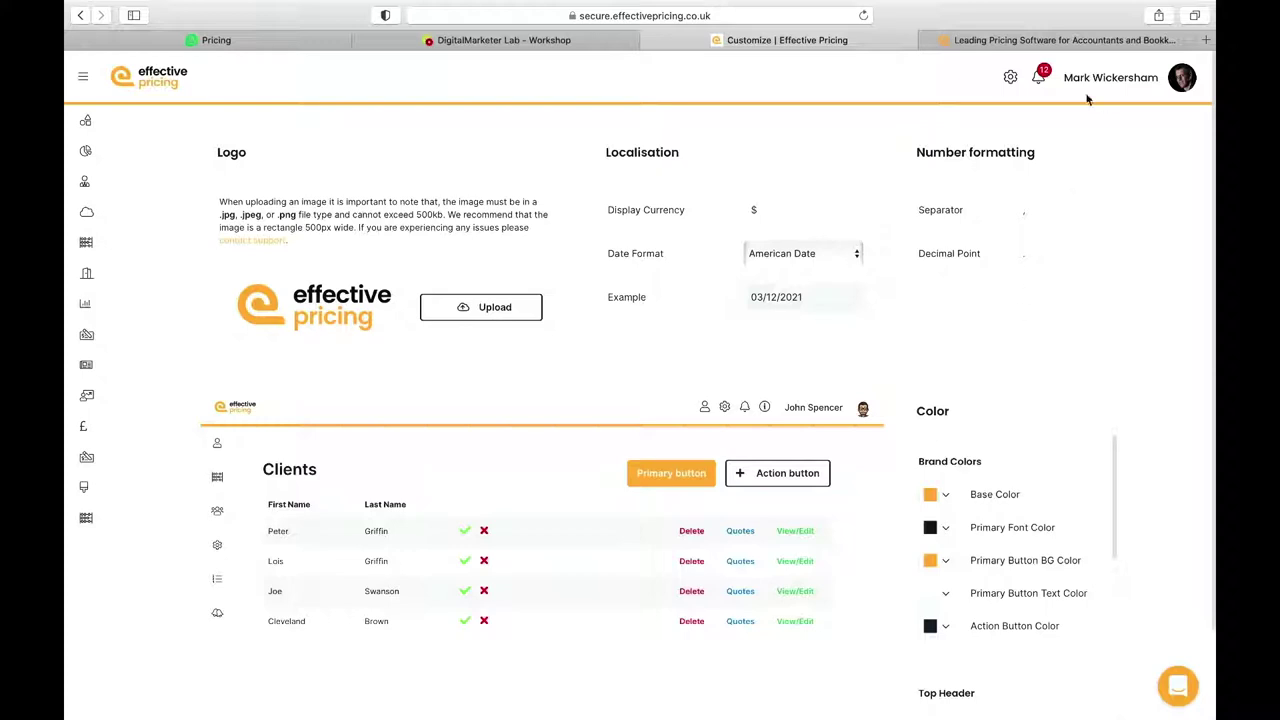
Step: Open model management and create a new pricing model from the Cloud Set Up template
{"action": "left_click", "coordinate": [1011, 78]}
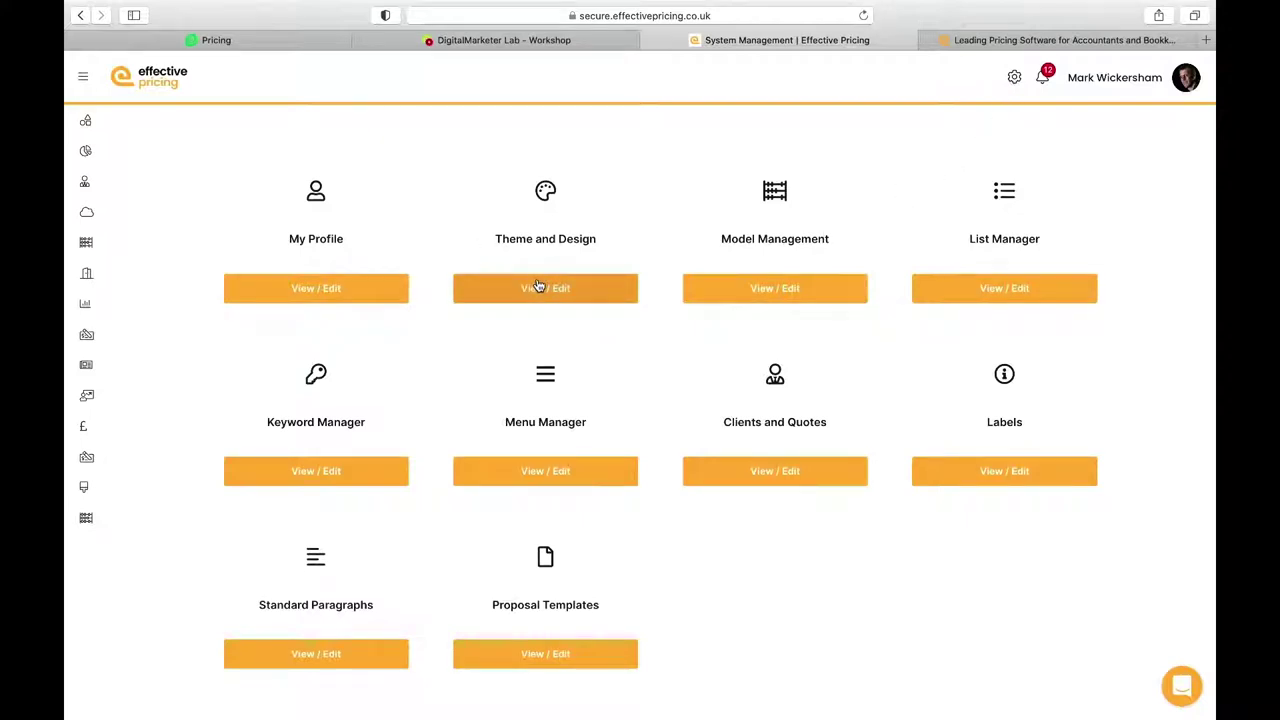
{"action": "left_click", "coordinate": [769, 291]}
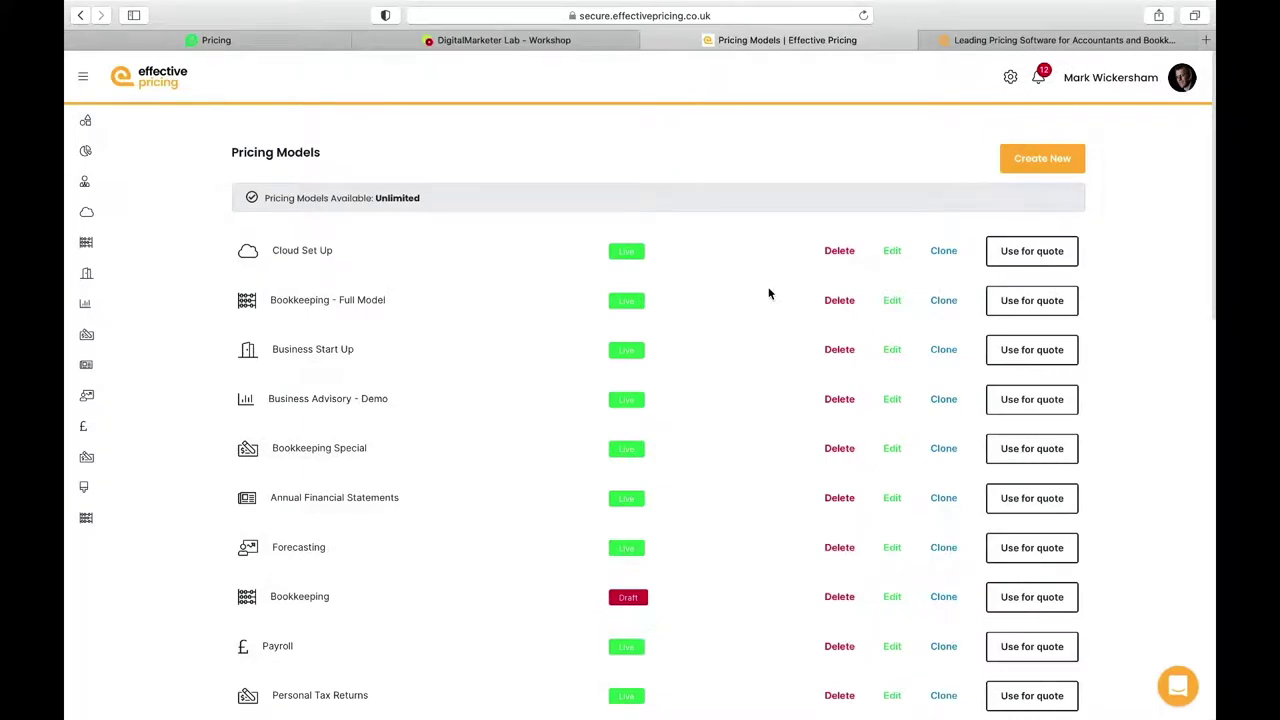
{"action": "scroll", "coordinate": [769, 293], "scroll_direction": "down", "scroll_amount": 15}
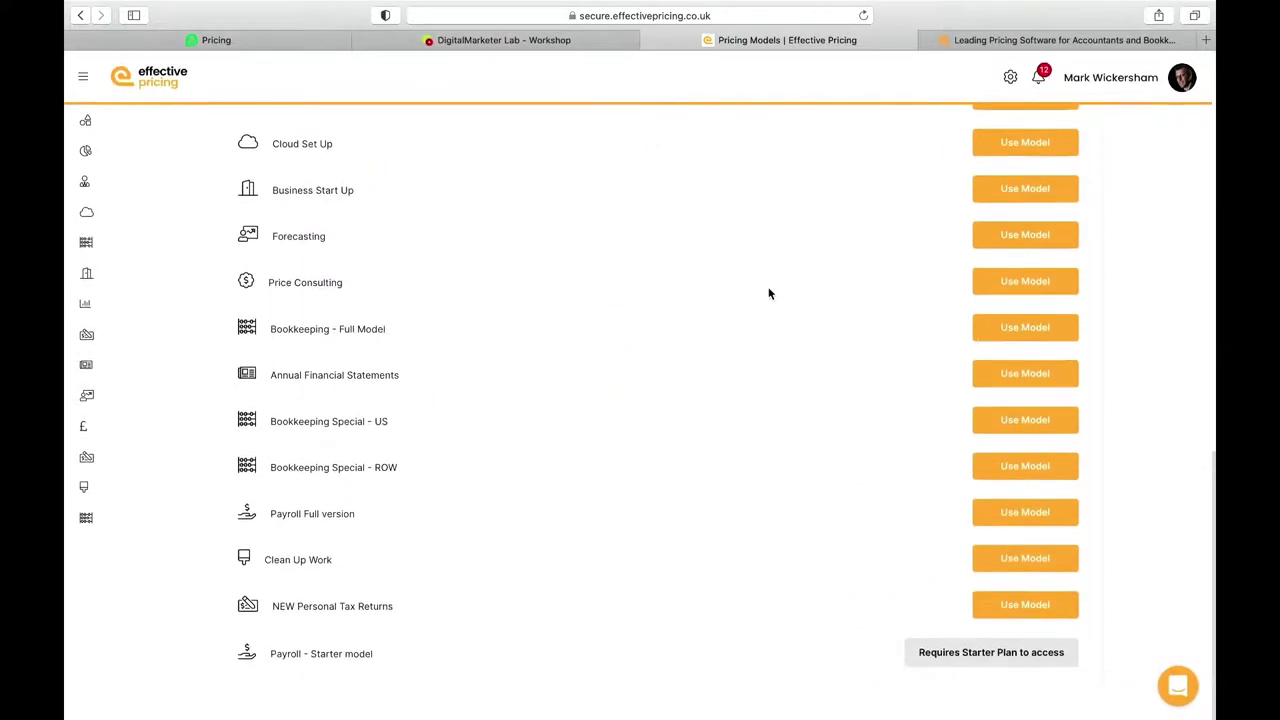
{"action": "scroll", "coordinate": [769, 293], "scroll_direction": "up", "scroll_amount": 1}
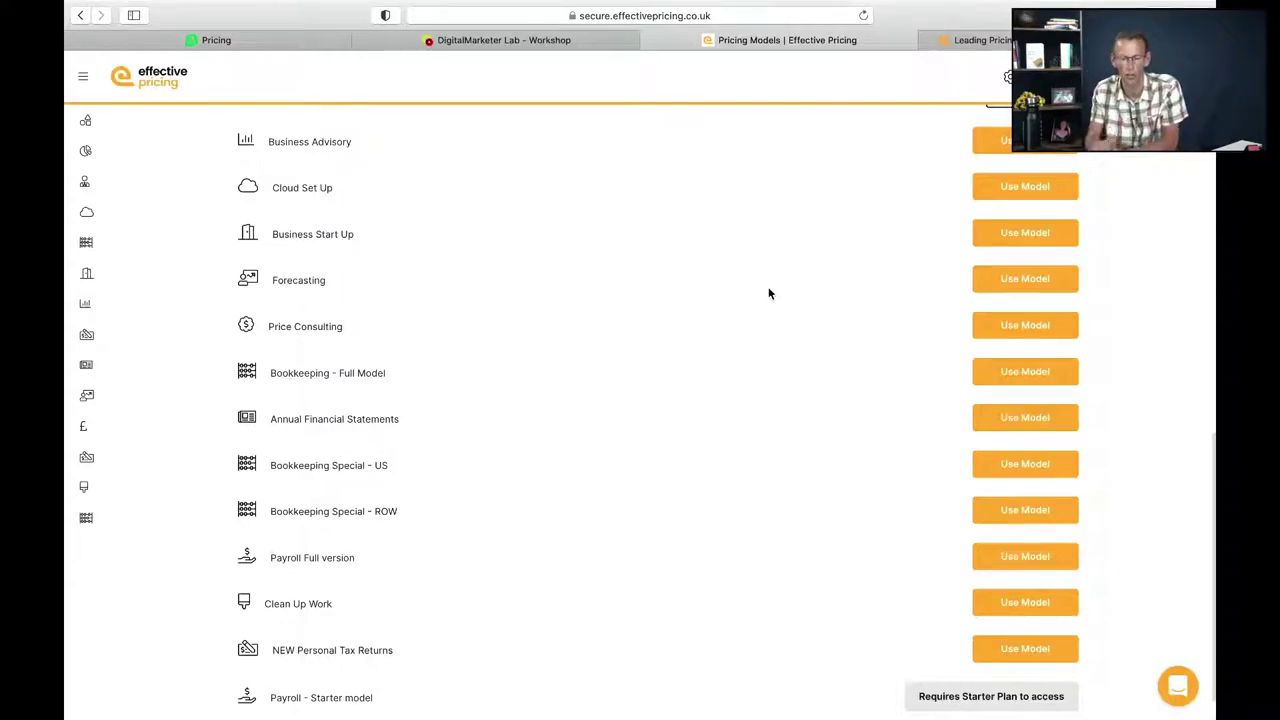
{"action": "scroll", "coordinate": [823, 318], "scroll_direction": "up", "scroll_amount": 1}
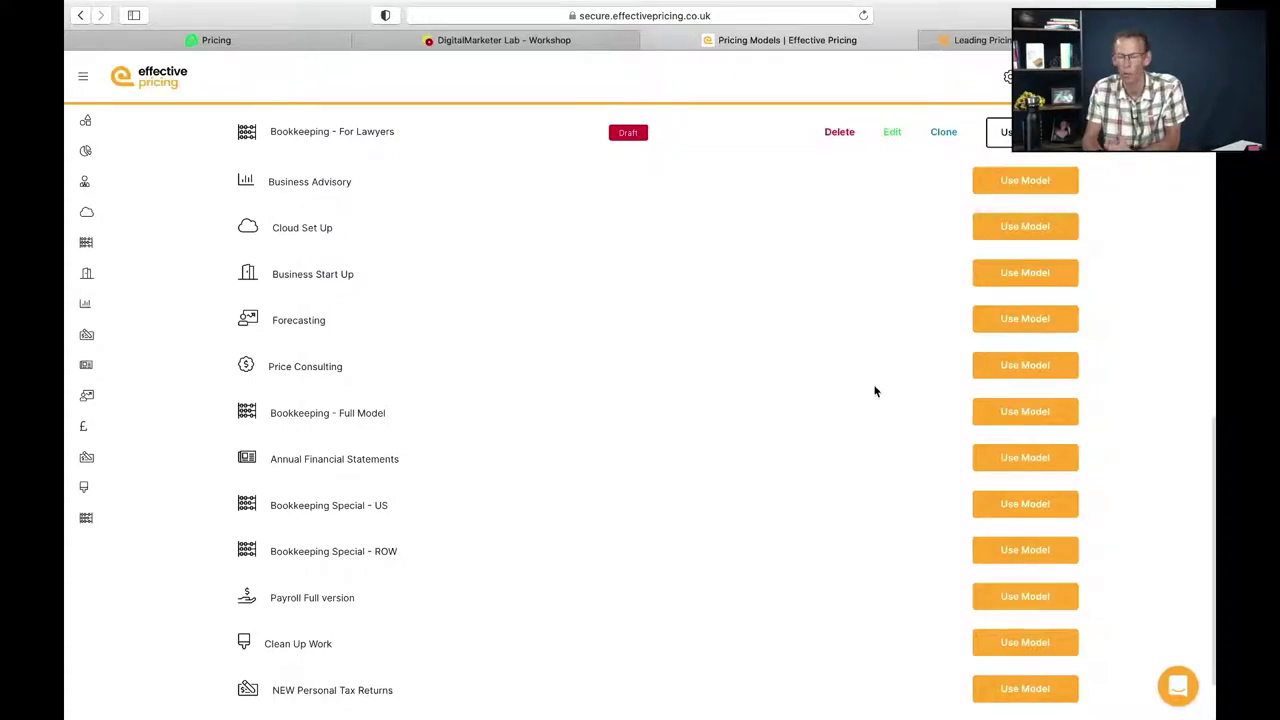
{"action": "scroll", "coordinate": [875, 391], "scroll_direction": "up", "scroll_amount": 1}
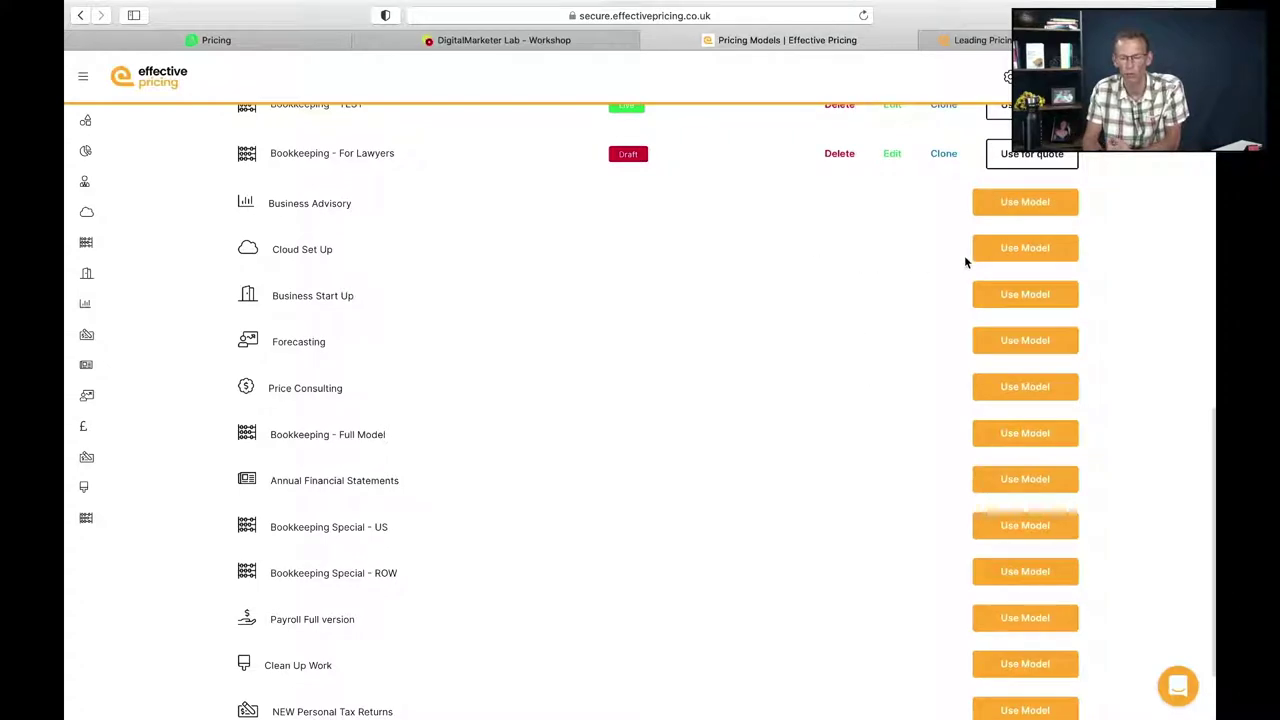
{"action": "left_click", "coordinate": [1025, 250]}
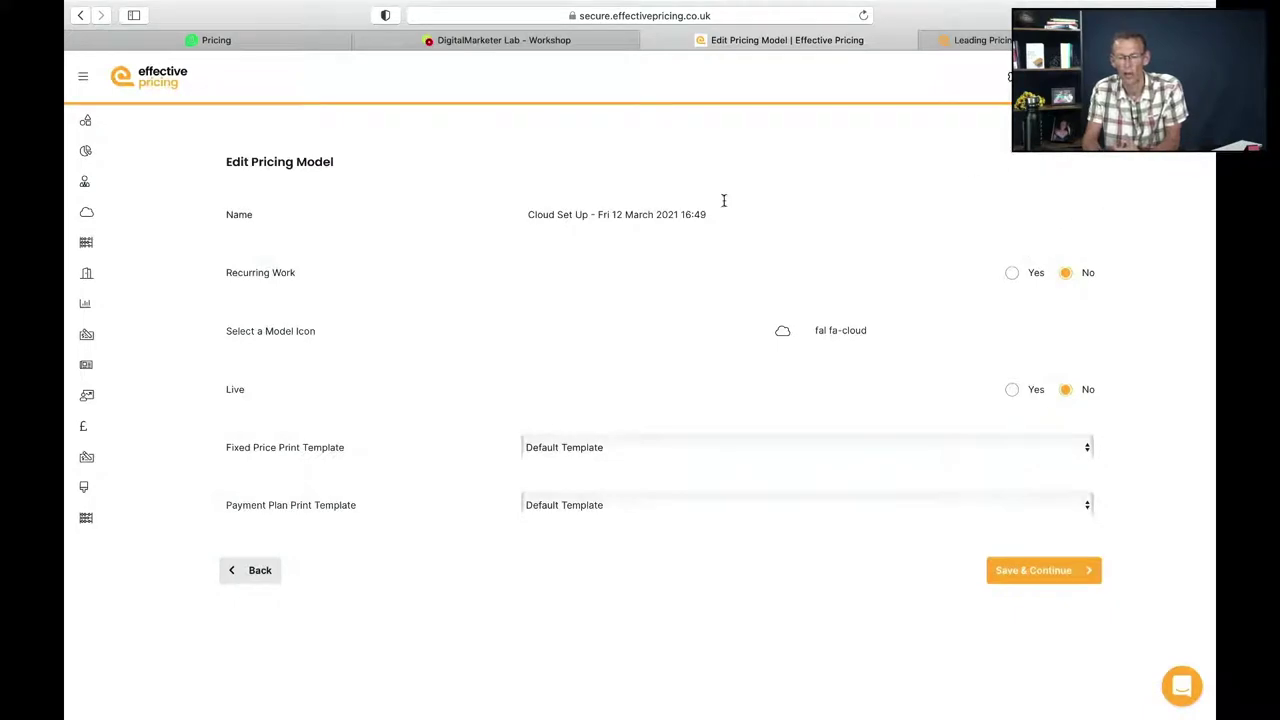
Step: Rename the pricing model "Xero set up", keep Default Template for the fixed price print template, and save to continue to its questions
{"action": "left_click_drag", "start_coordinate": [727, 213], "coordinate": [480, 212]}
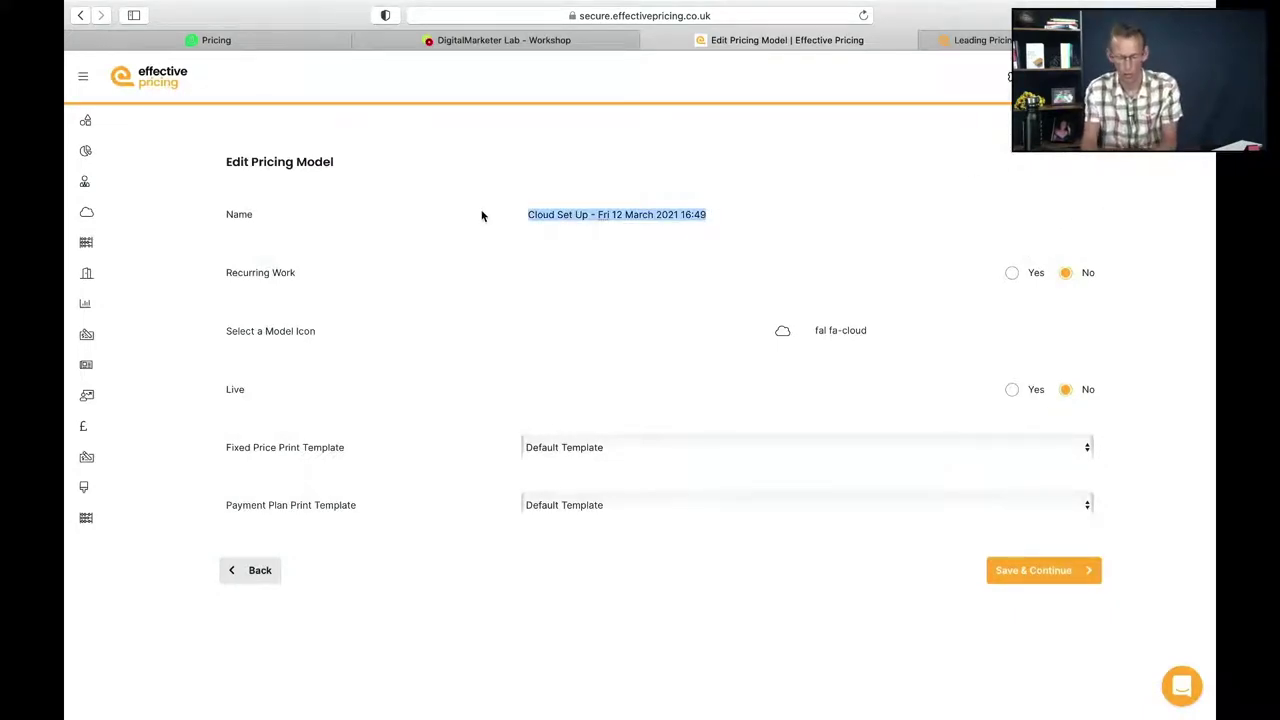
{"action": "type", "text": "Xero "}
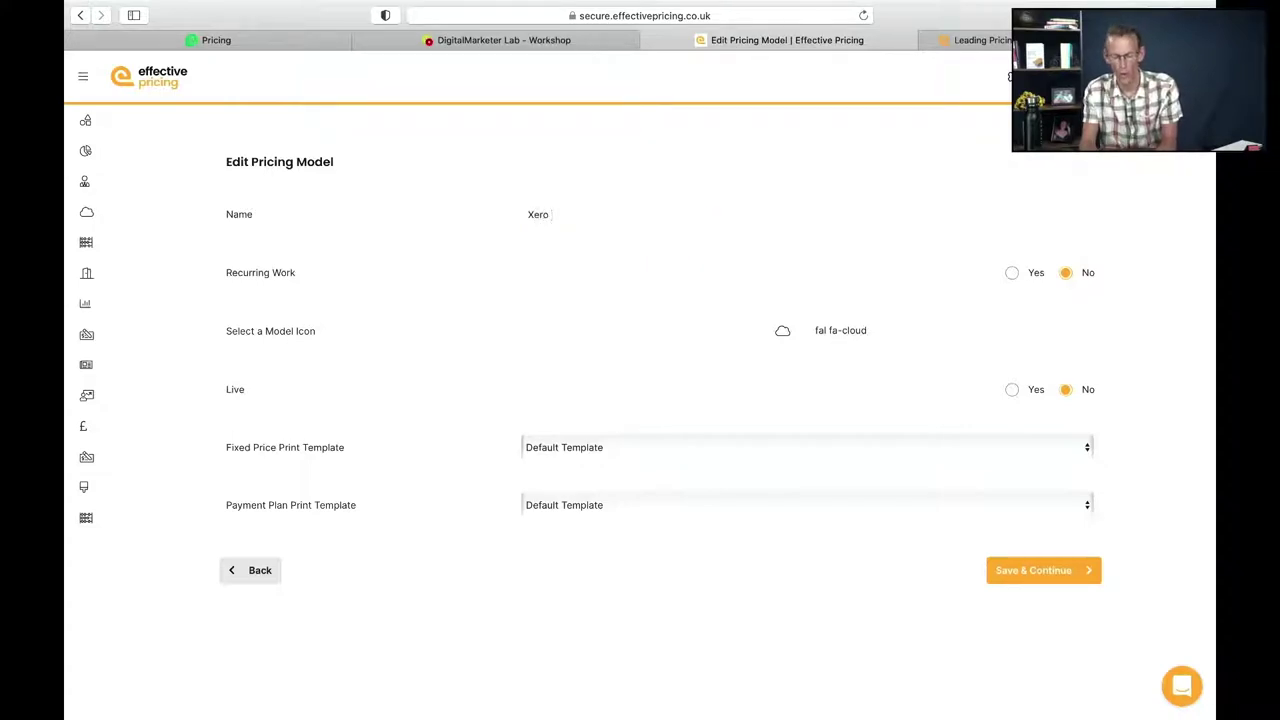
{"action": "type", "text": "set up"}
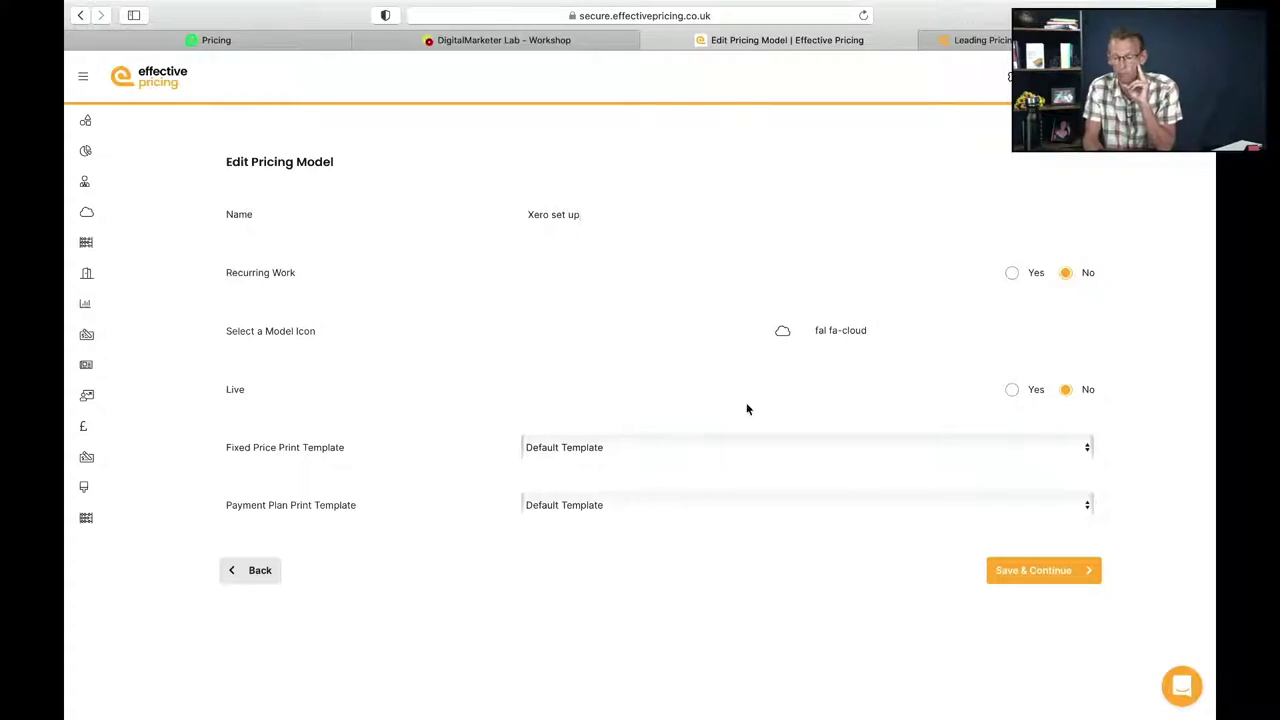
{"action": "left_click", "coordinate": [657, 447]}
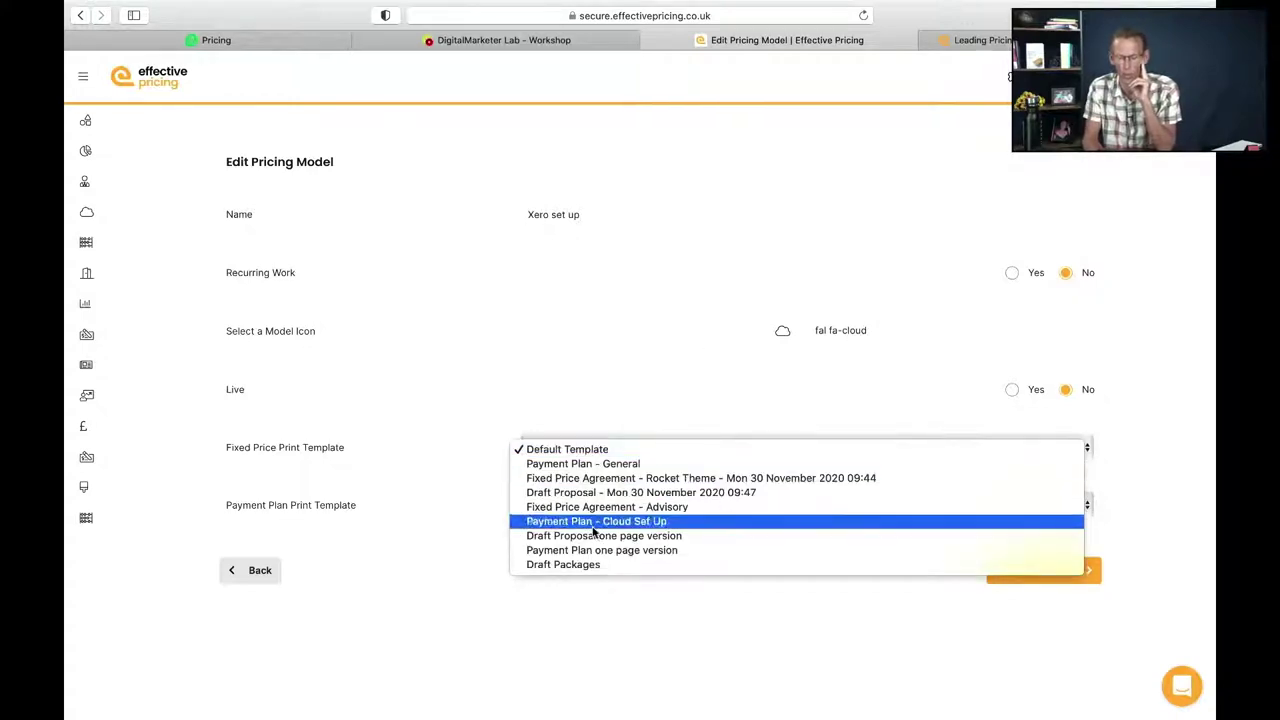
{"action": "left_click", "coordinate": [632, 388]}
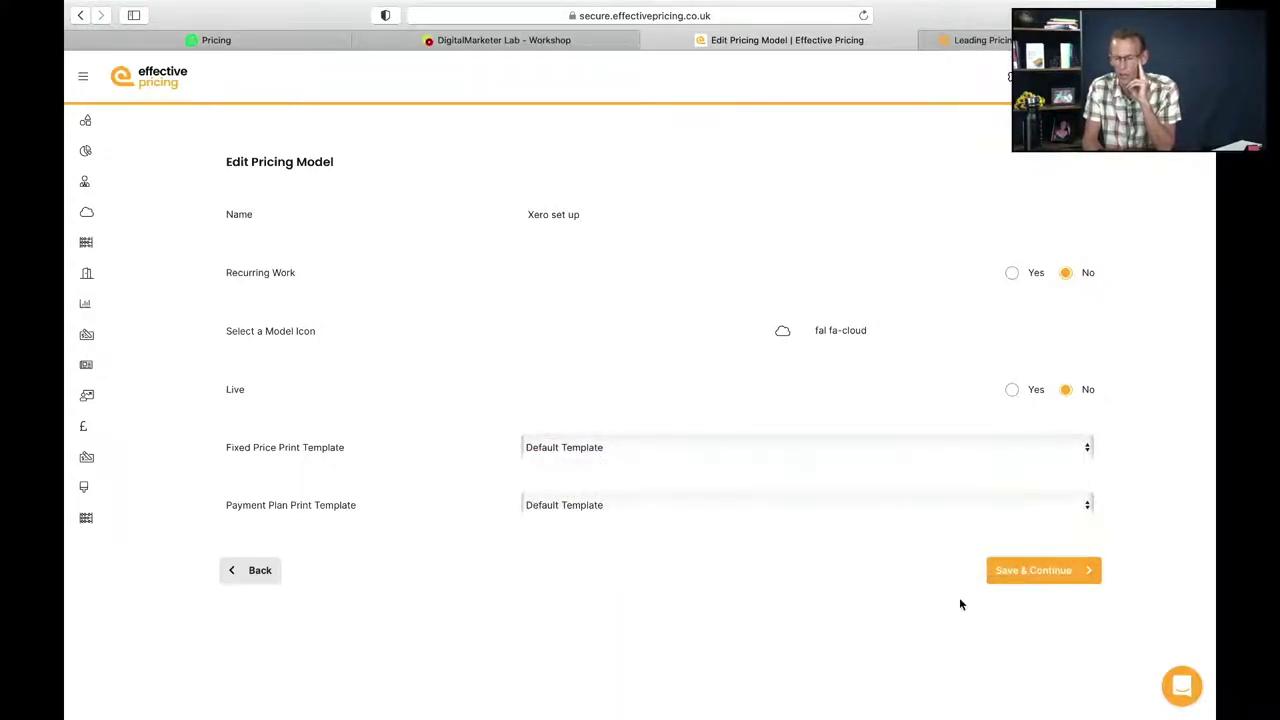
{"action": "left_click", "coordinate": [1028, 572]}
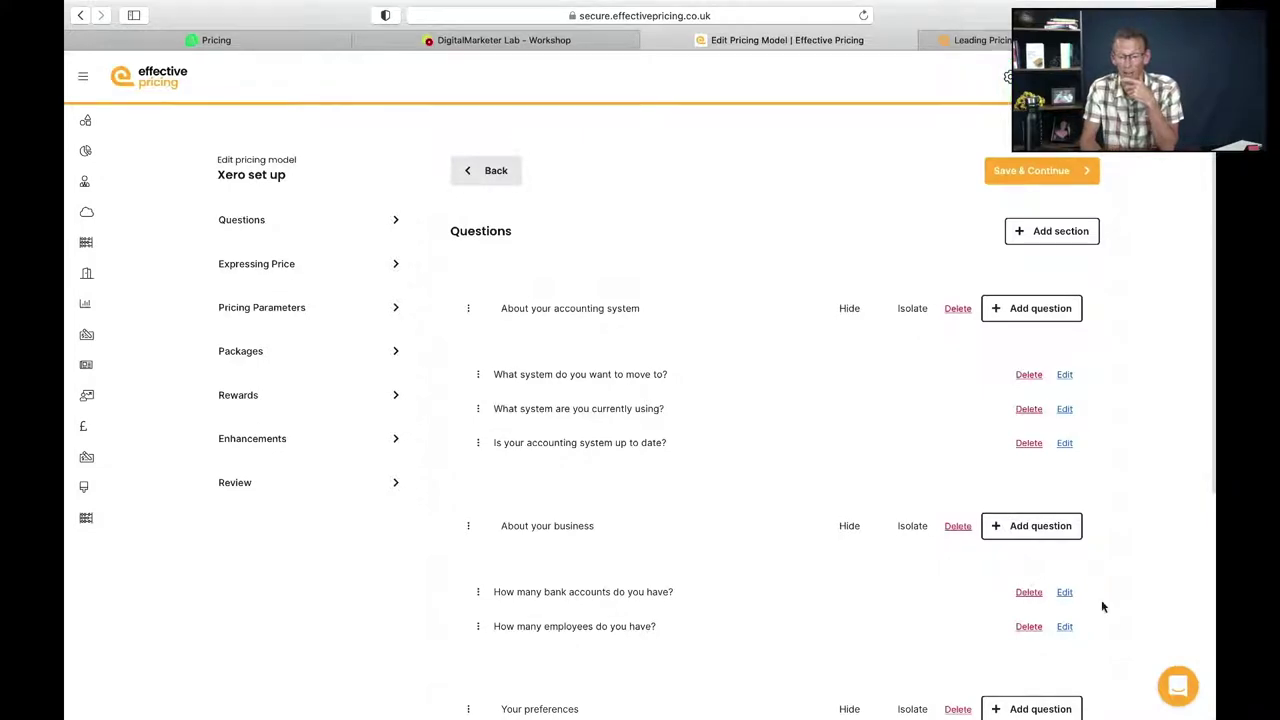
Step: Examine the dropdown options and price values of the question "What system do you want to move to?" and close it without saving
{"action": "scroll", "coordinate": [1028, 570], "scroll_direction": "down", "scroll_amount": 1}
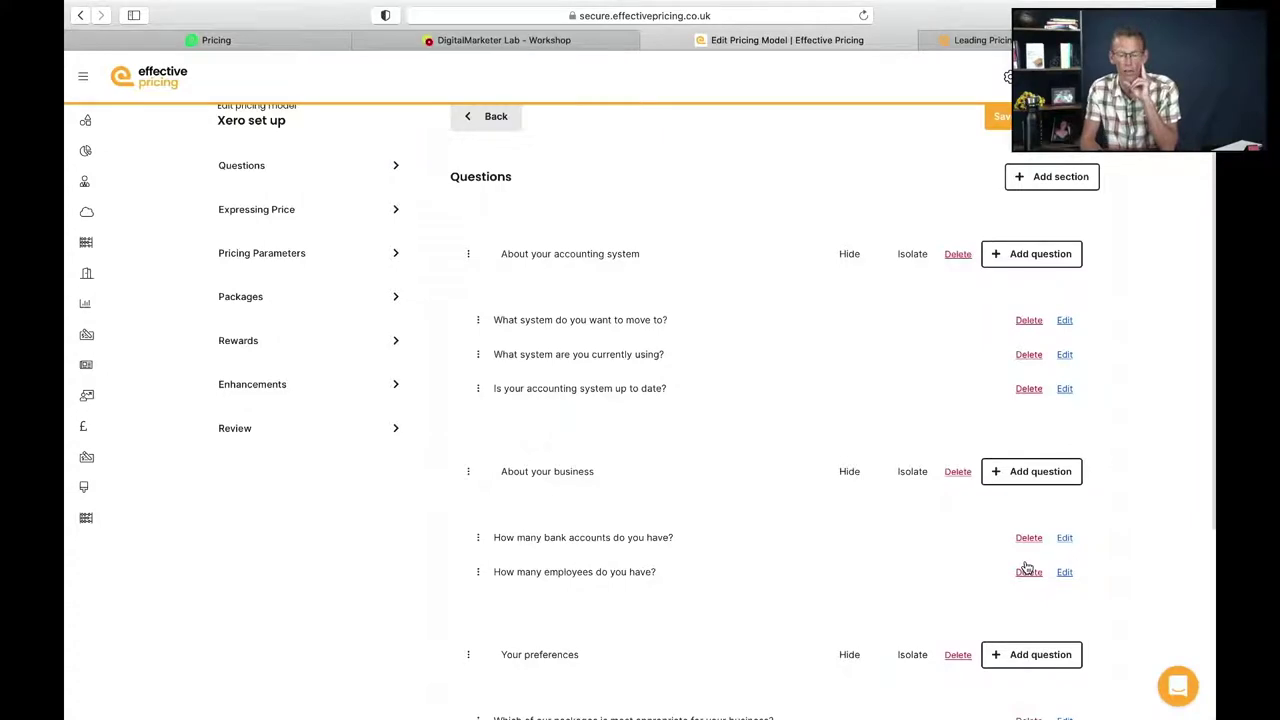
{"action": "scroll", "coordinate": [1027, 568], "scroll_direction": "down", "scroll_amount": 1}
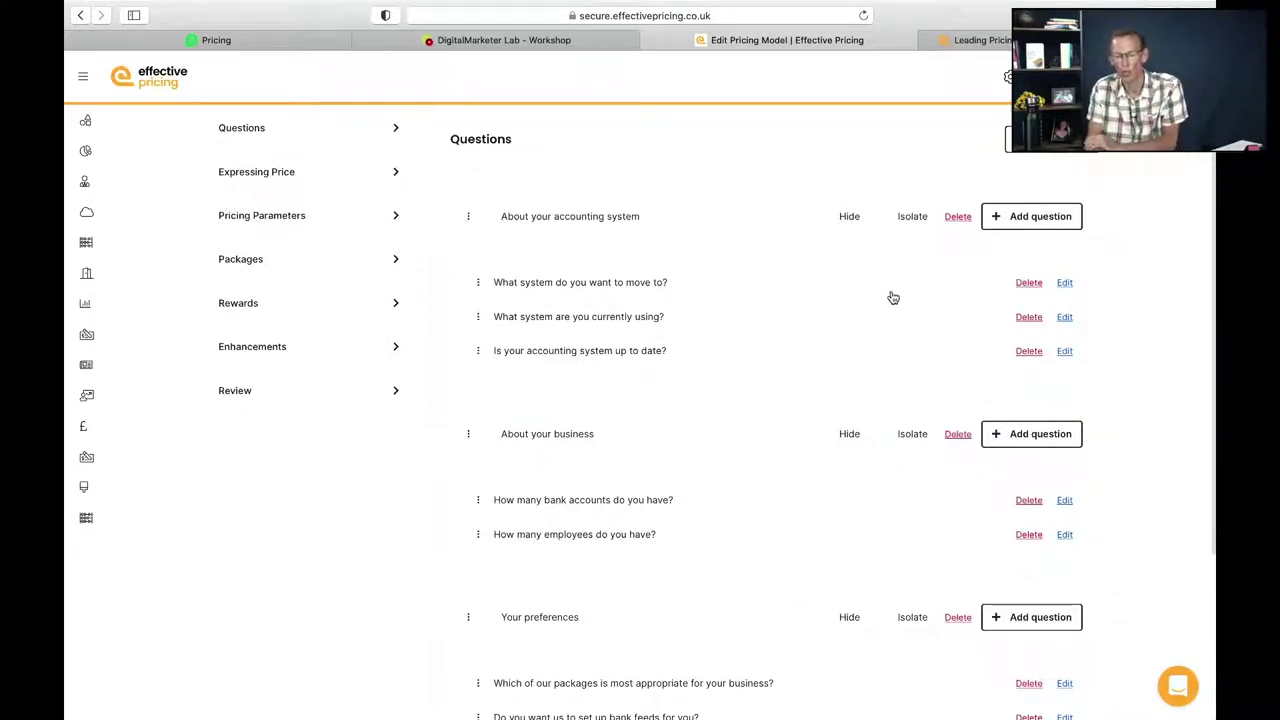
{"action": "left_click", "coordinate": [1065, 285]}
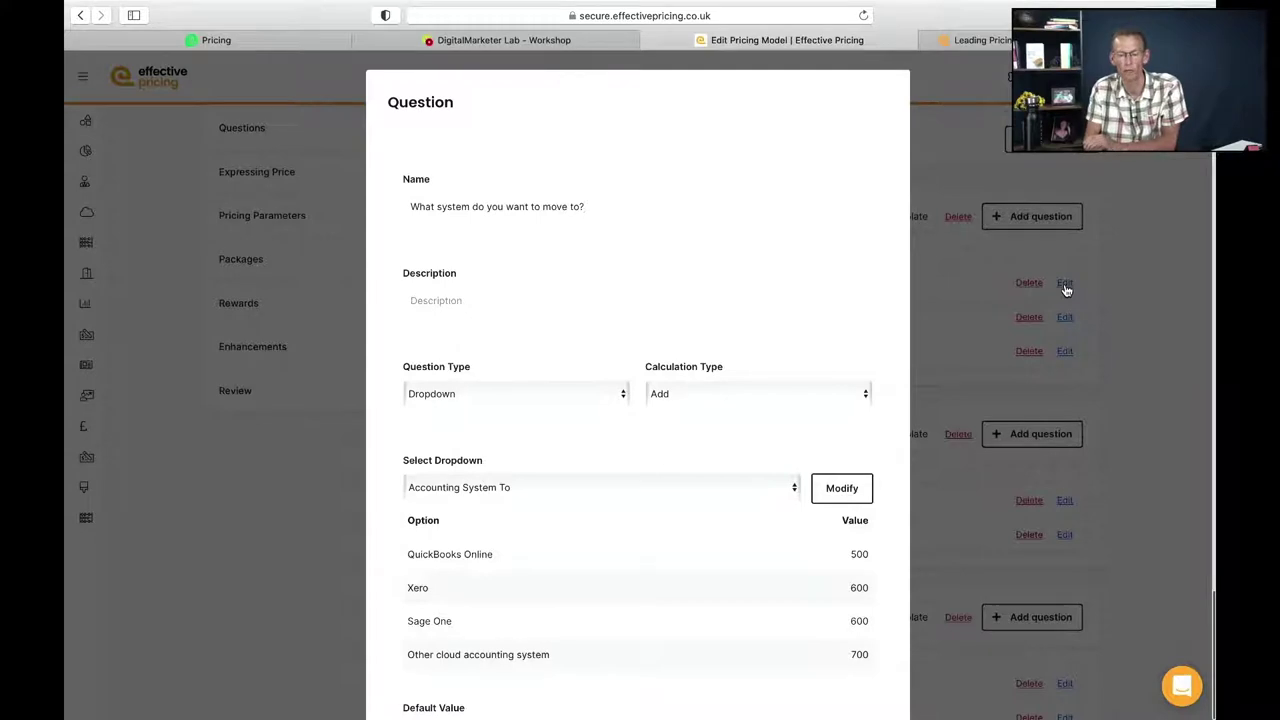
{"action": "scroll", "coordinate": [1065, 289], "scroll_direction": "down", "scroll_amount": 3}
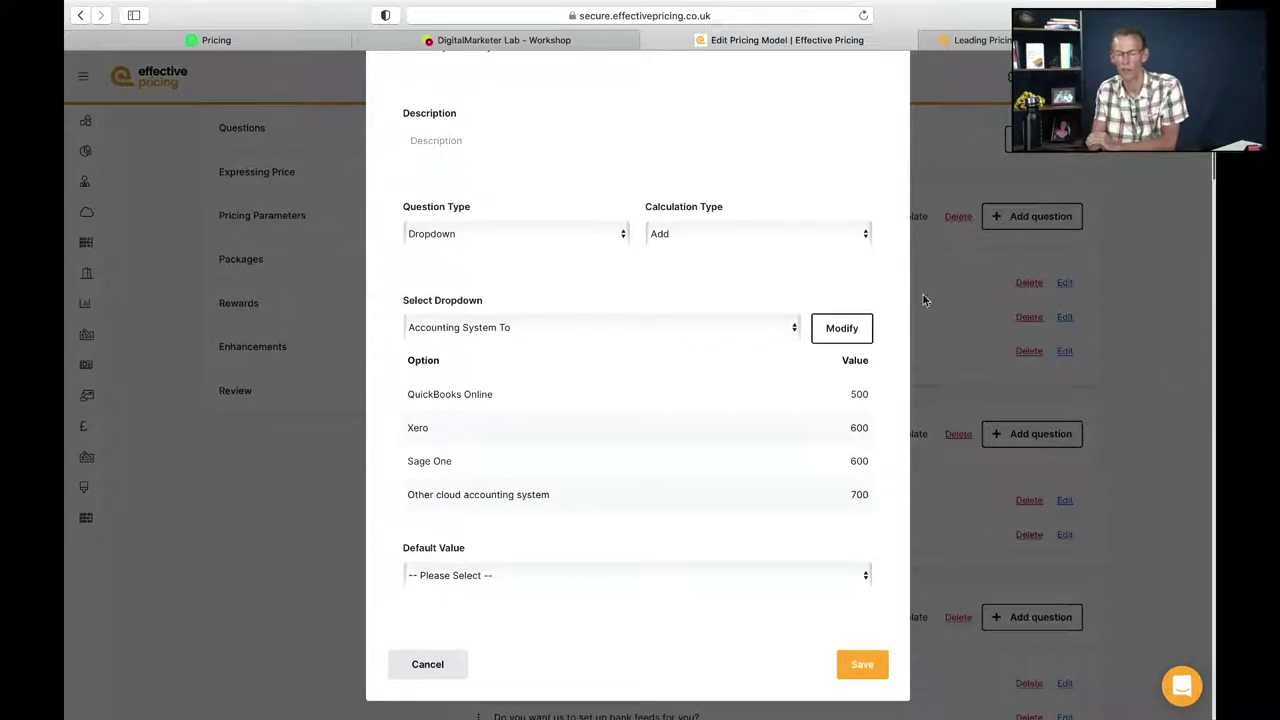
{"action": "left_click_drag", "start_coordinate": [855, 395], "coordinate": [883, 391]}
{"action": "left_click", "coordinate": [883, 397]}
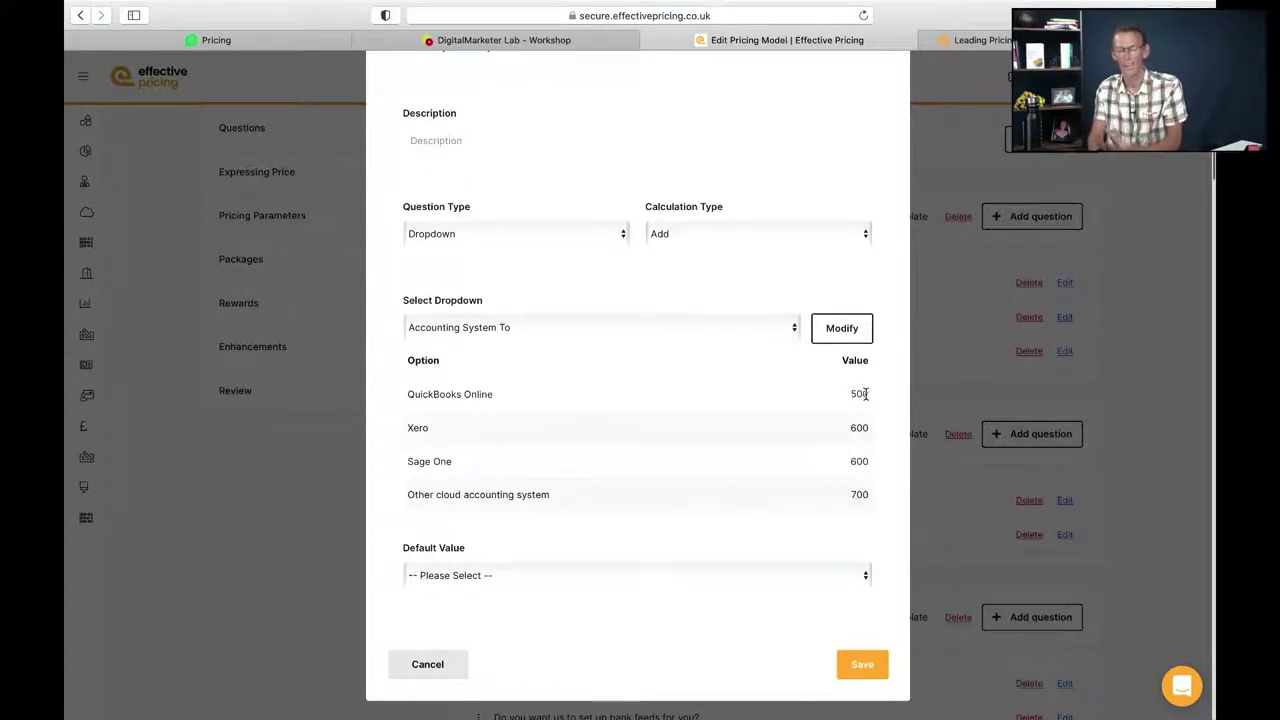
{"action": "left_click", "coordinate": [426, 672]}
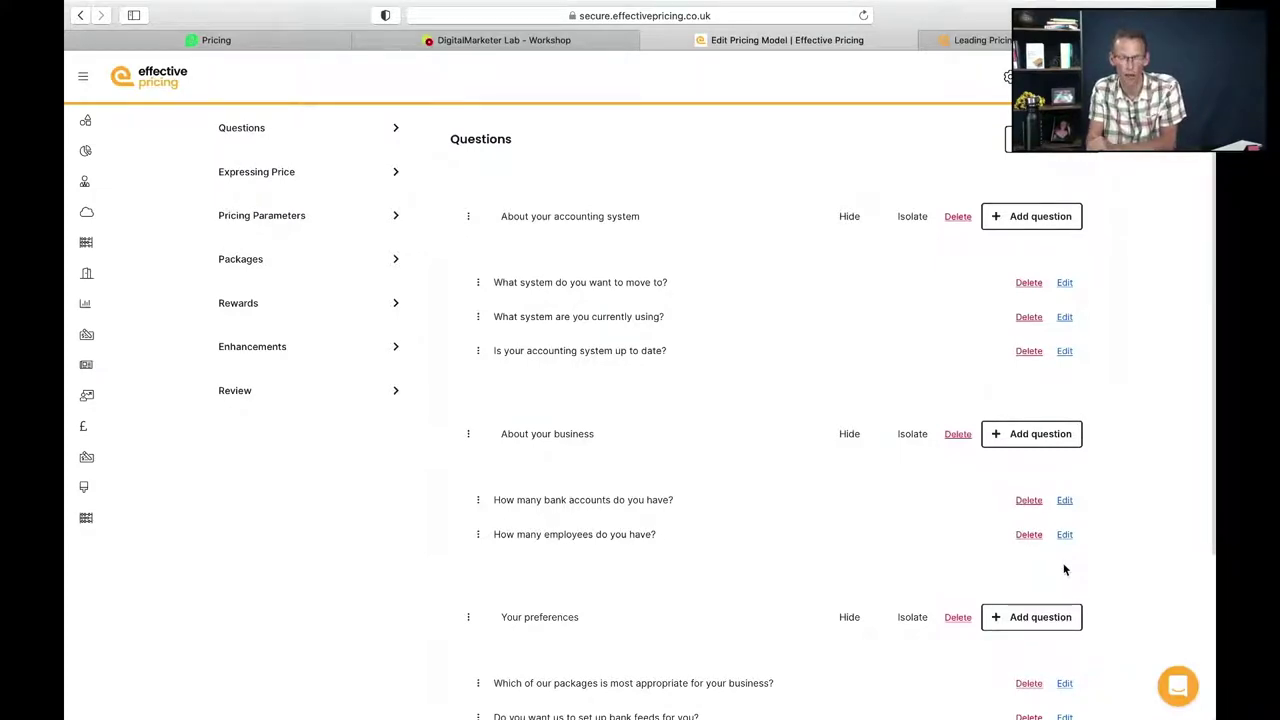
Step: Open the model's Expressing Price settings and set the Global Adjuster to 1.3
{"action": "scroll", "coordinate": [472, 222], "scroll_direction": "up", "scroll_amount": 2}
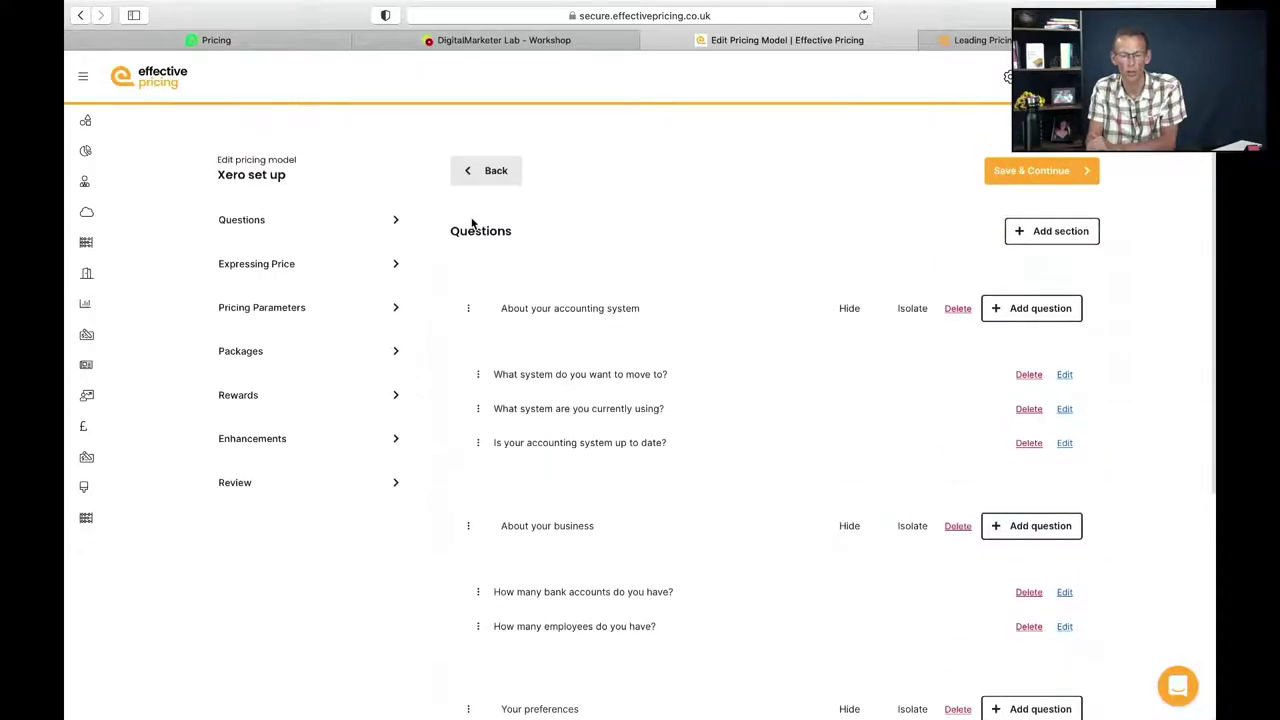
{"action": "left_click", "coordinate": [270, 266]}
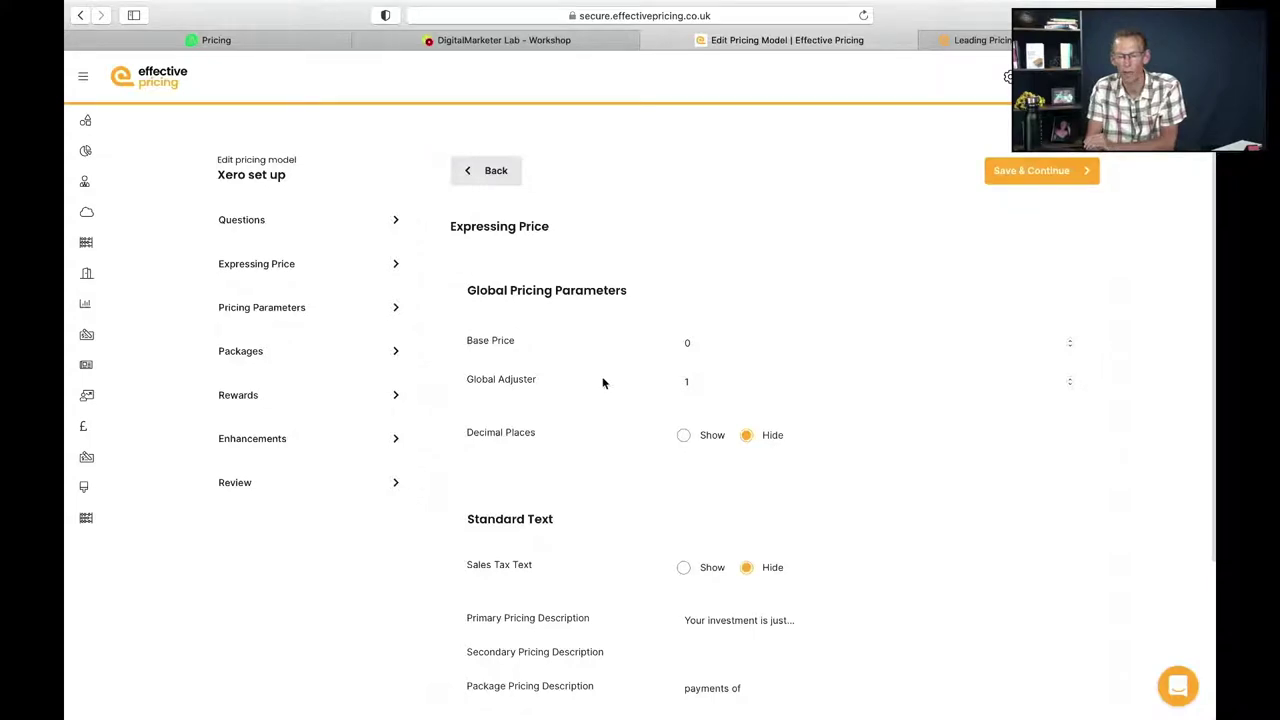
{"action": "left_click_drag", "start_coordinate": [700, 383], "coordinate": [662, 390]}
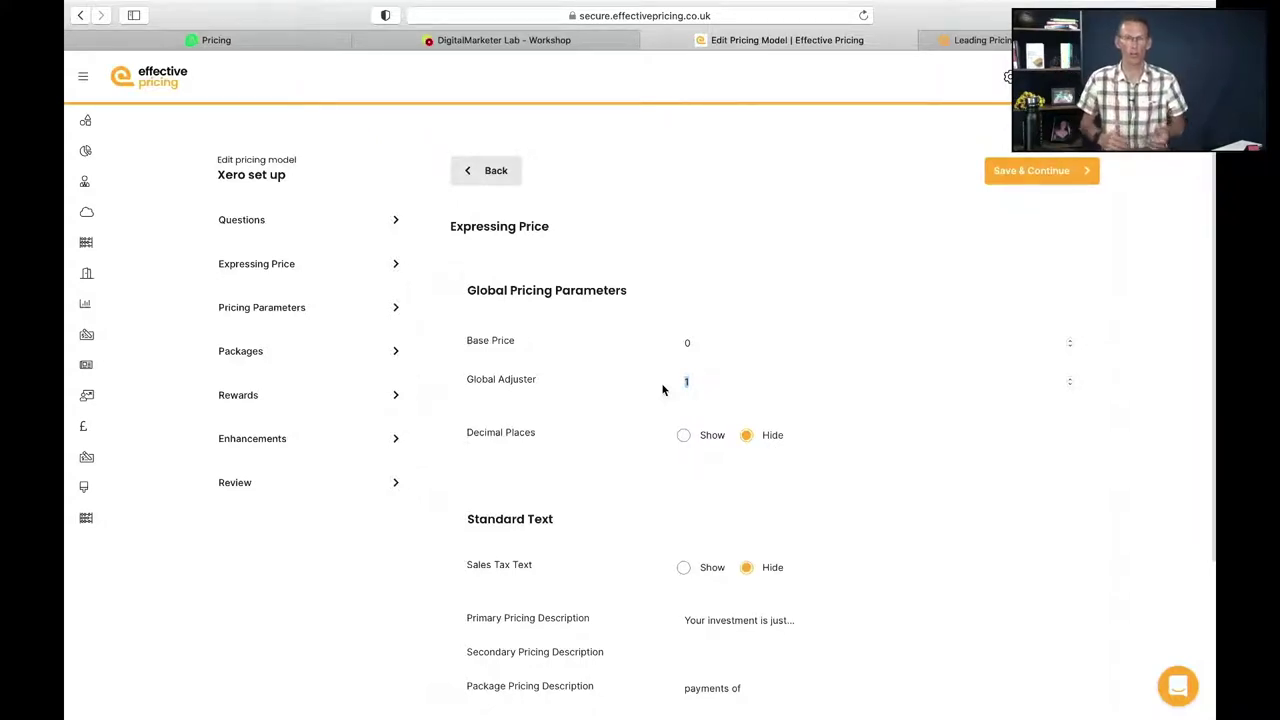
{"action": "left_click", "coordinate": [724, 383]}
{"action": "type", "text": ".3"}
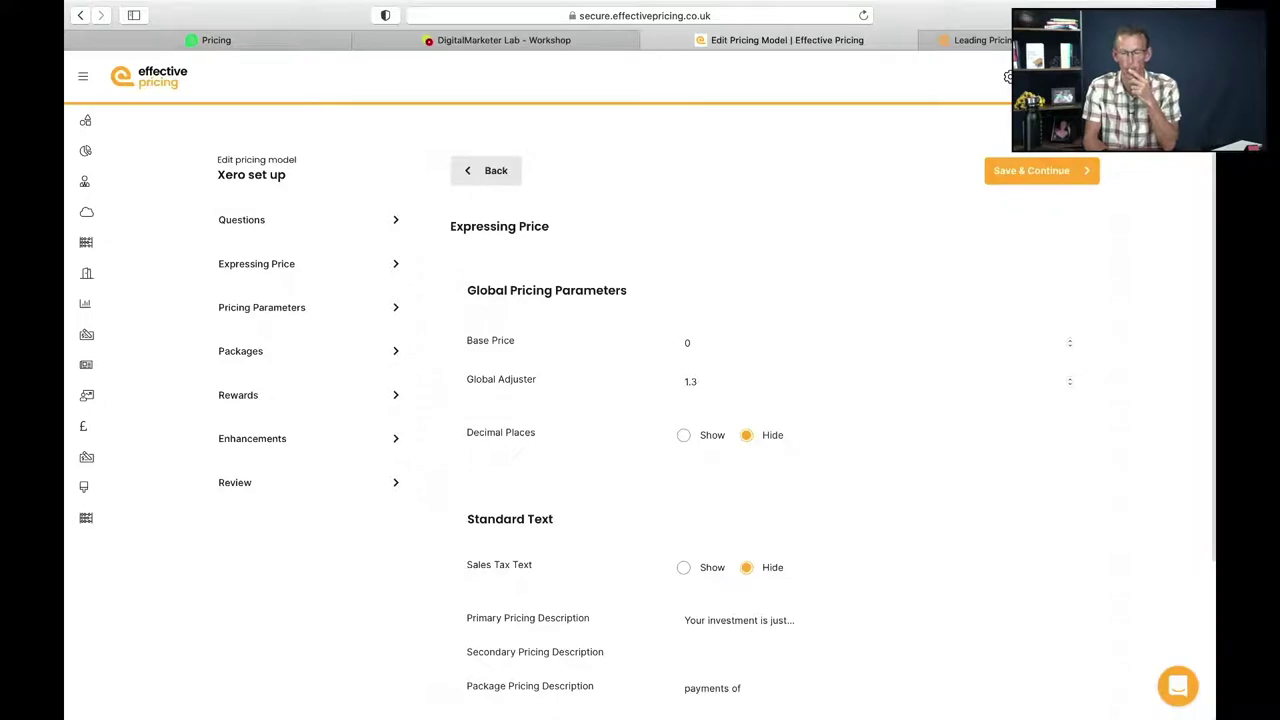
Step: Try Global Adjuster values of 1.1, 1.3 and 1.33 in turn
{"action": "double_click", "coordinate": [690, 381]}
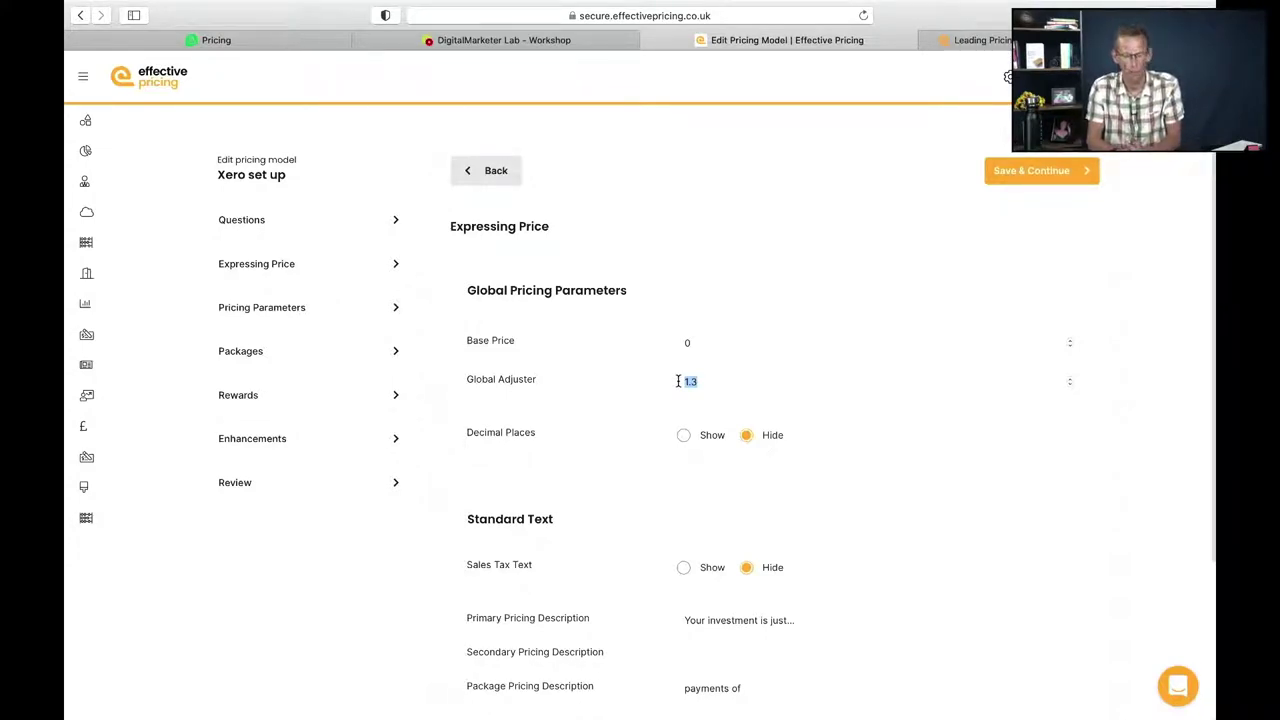
{"action": "type", "text": "1.1"}
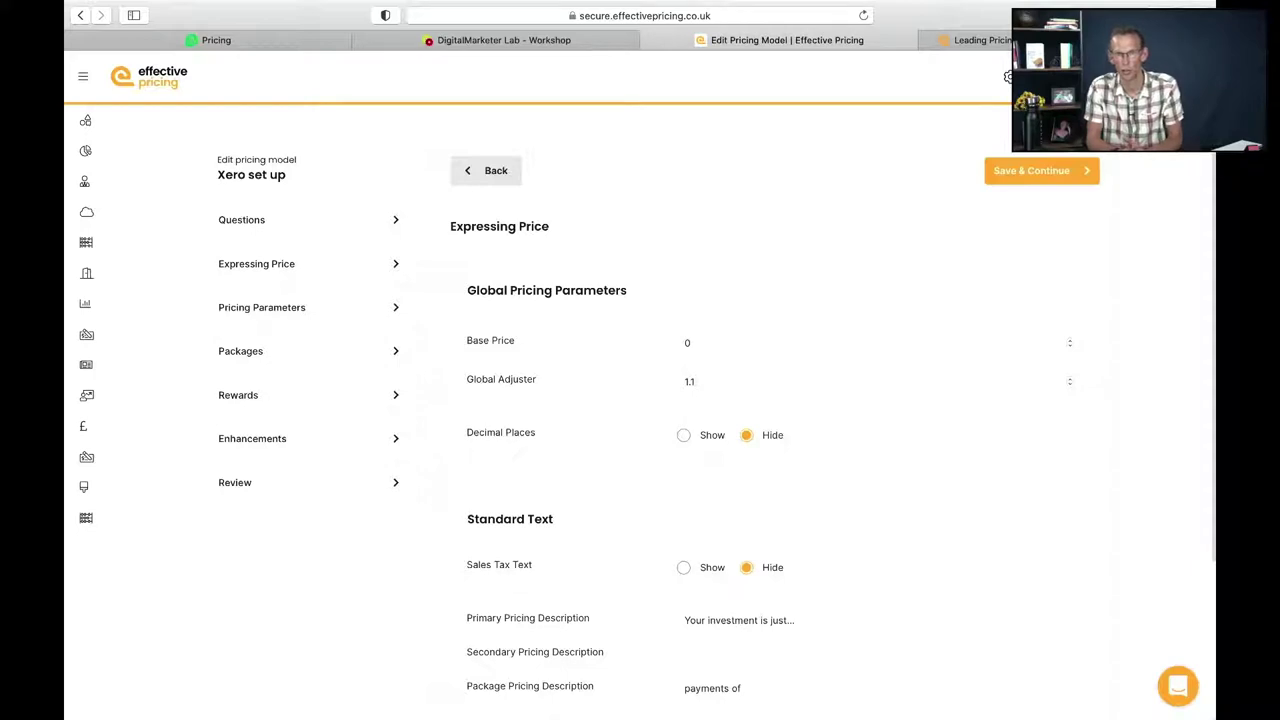
{"action": "type", "text": "3"}
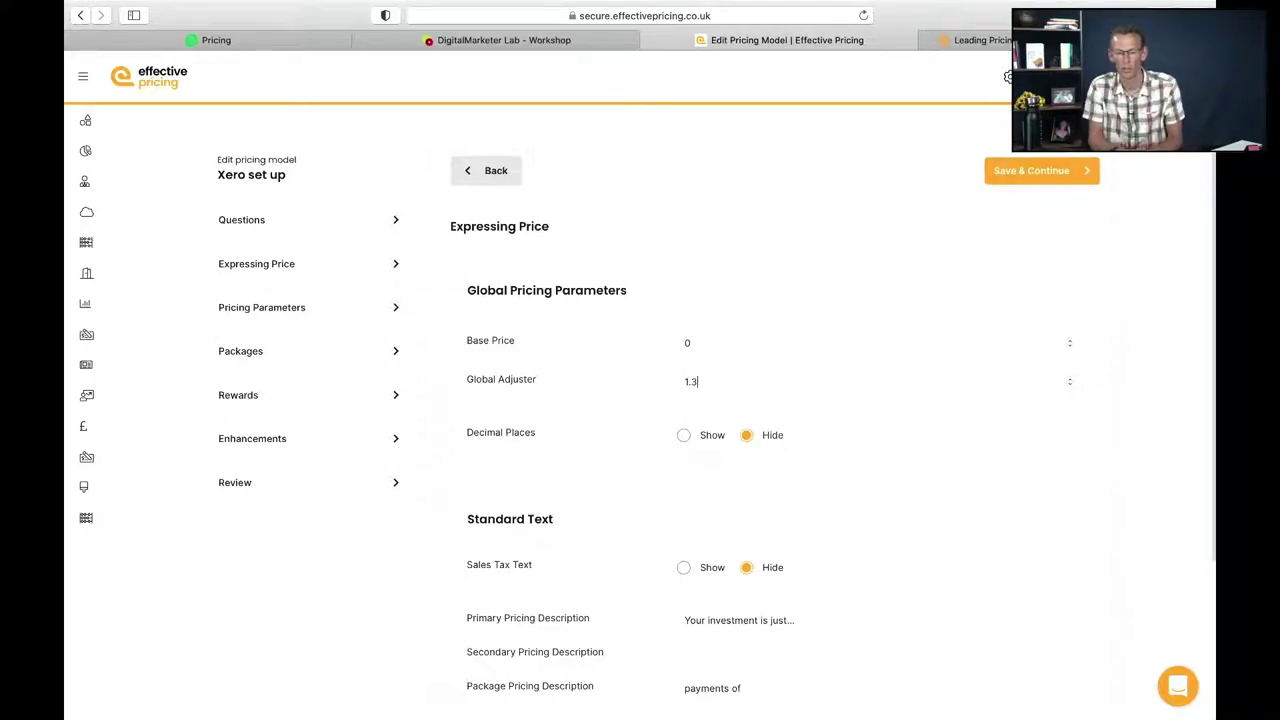
{"action": "type", "text": "3"}
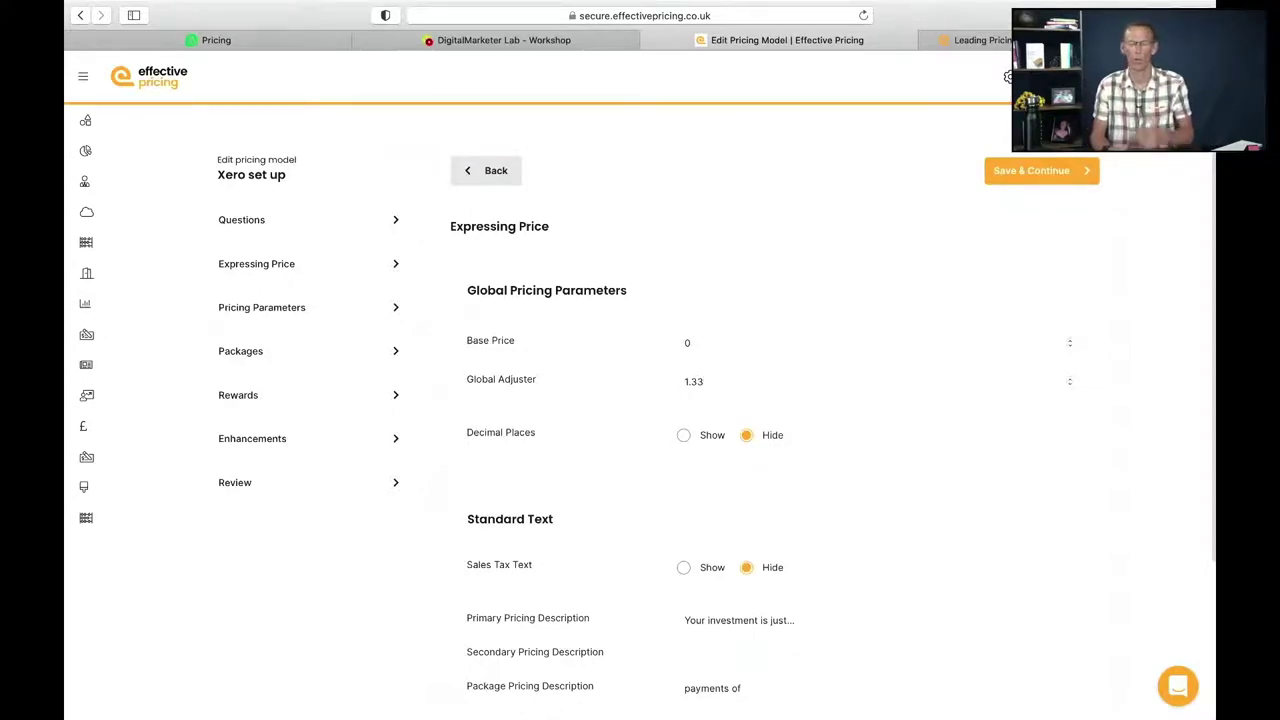
Step: Set the Global Adjuster to 1.43
{"action": "key", "text": "BackSpace"}
{"action": "key", "text": "BackSpace"}
{"action": "type", "text": "43"}
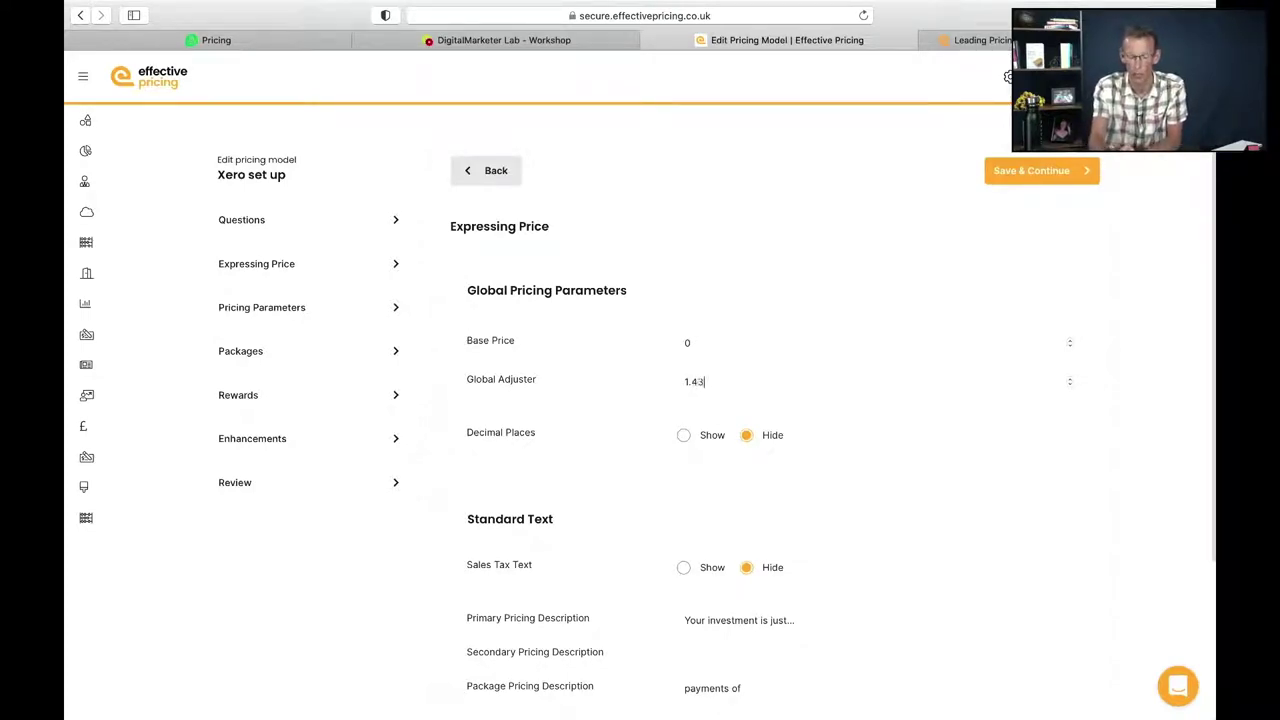